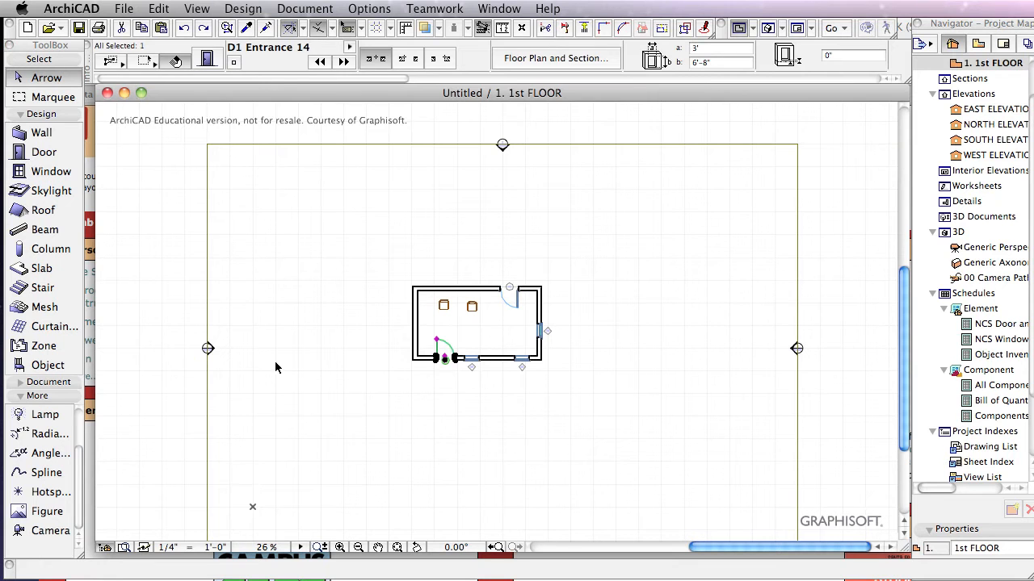
Step: Place a perspective camera in the room's south-east corner, aimed at door 01 in the north wall
left_click(314, 380)
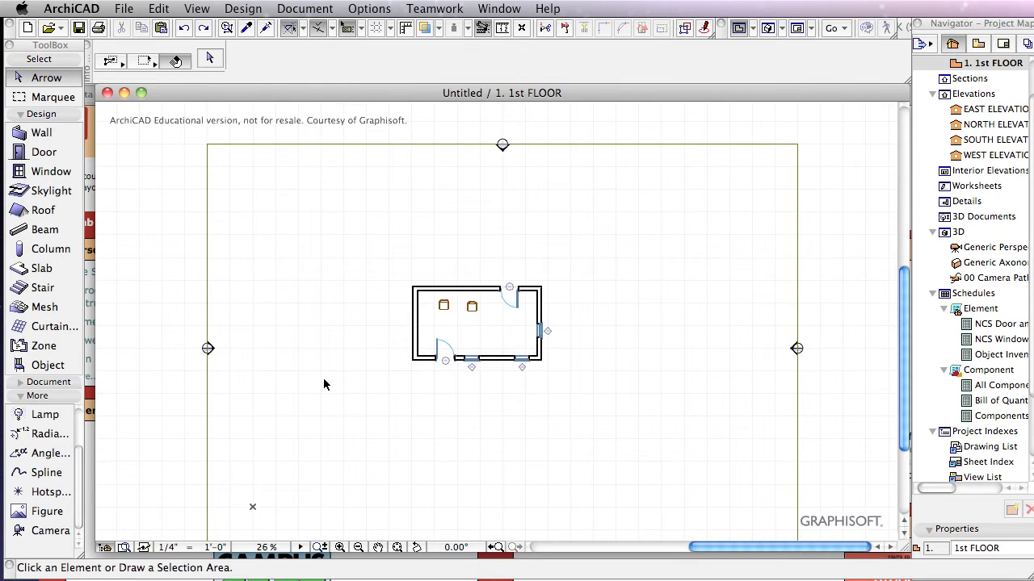
left_click(45, 532)
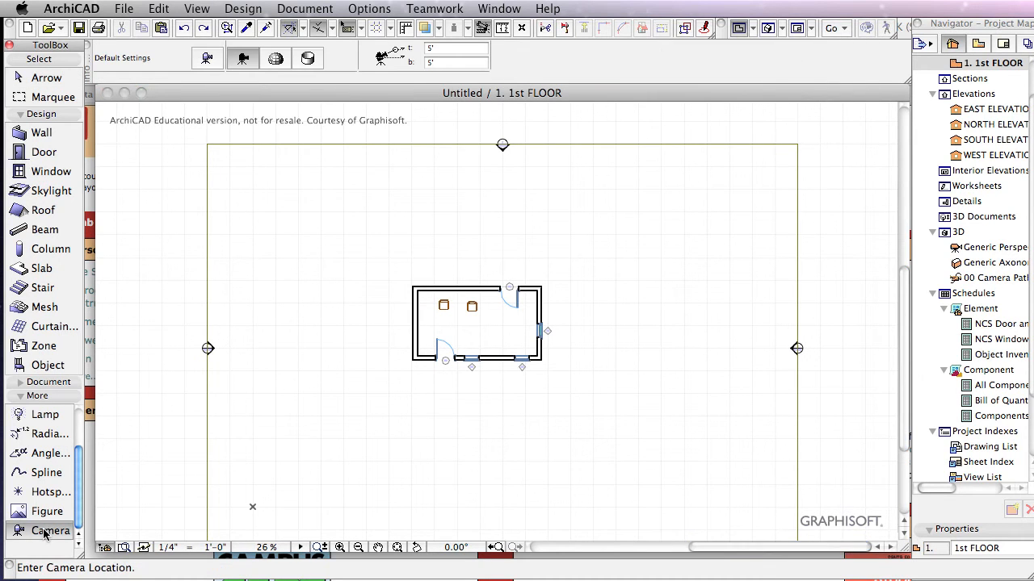
scroll(485, 335, "up", 3)
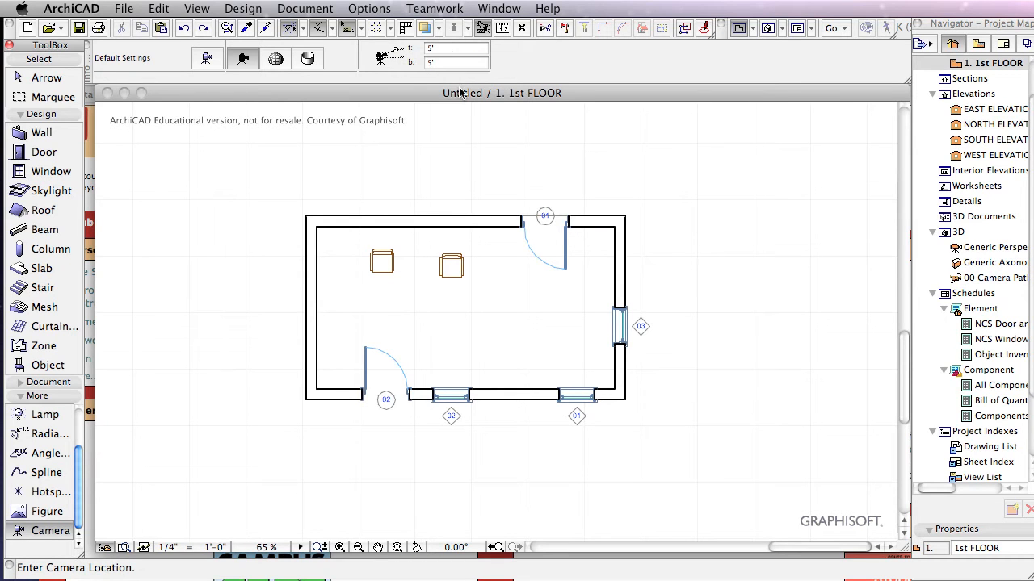
scroll(533, 347, "up", 3)
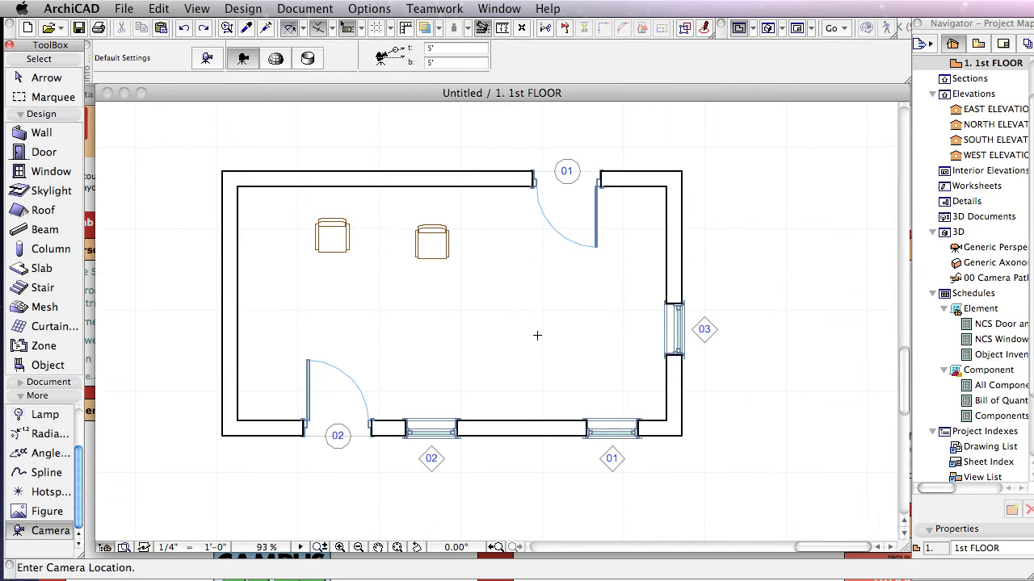
left_click(644, 397)
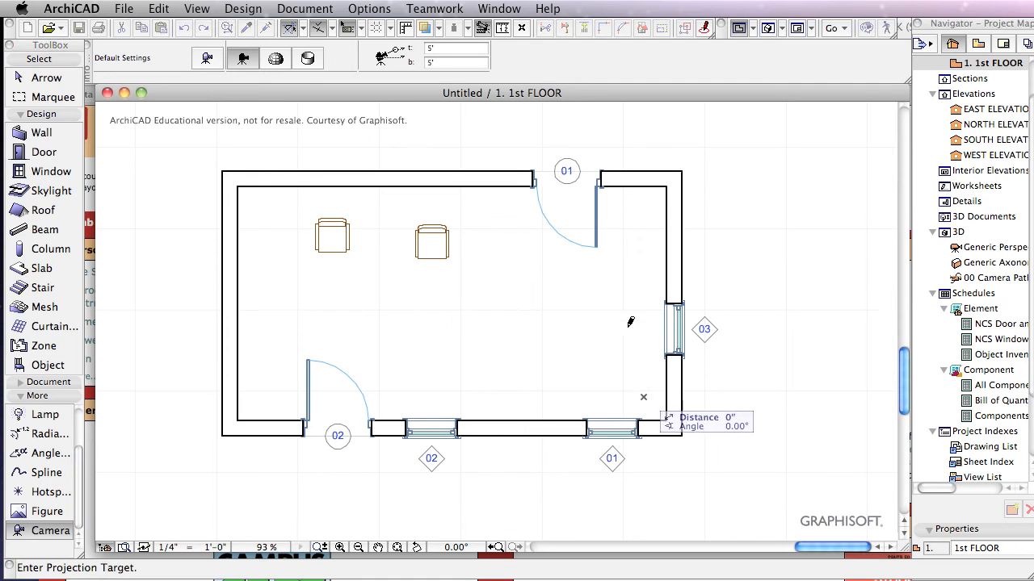
left_click(576, 186)
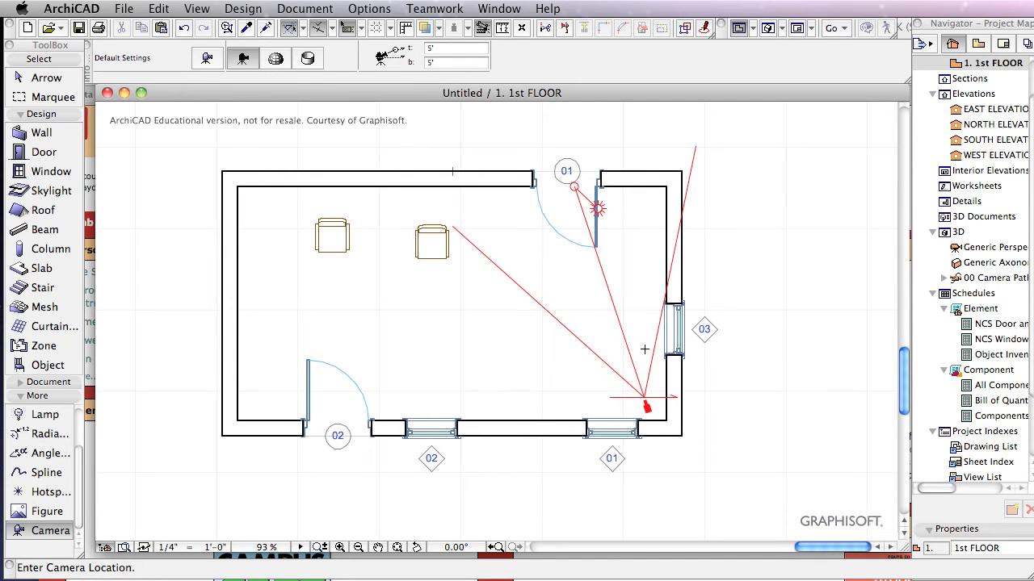
Step: Expand the camera path in the project map and open the Camera 1 view in 3D
left_click(952, 44)
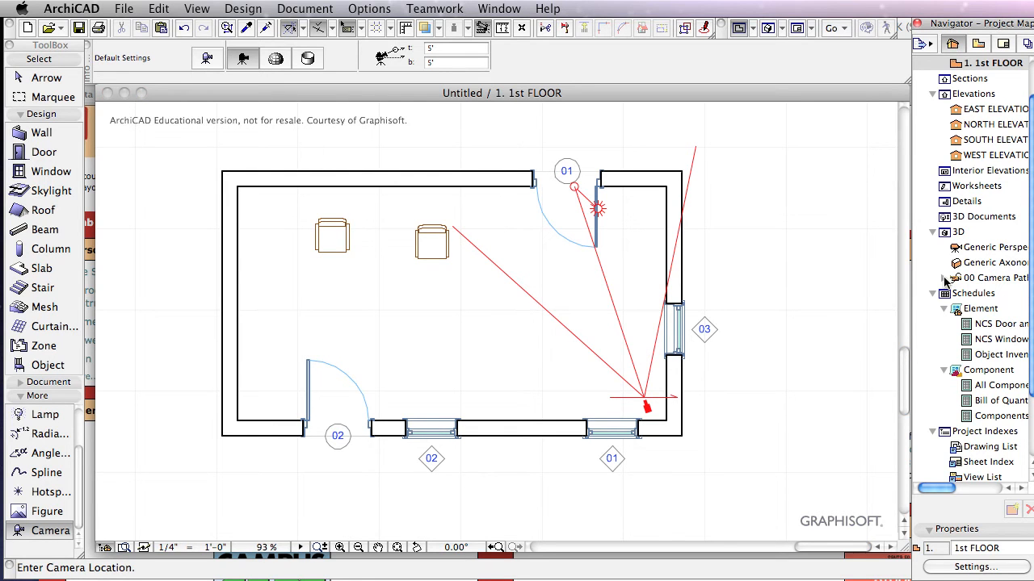
left_click(944, 278)
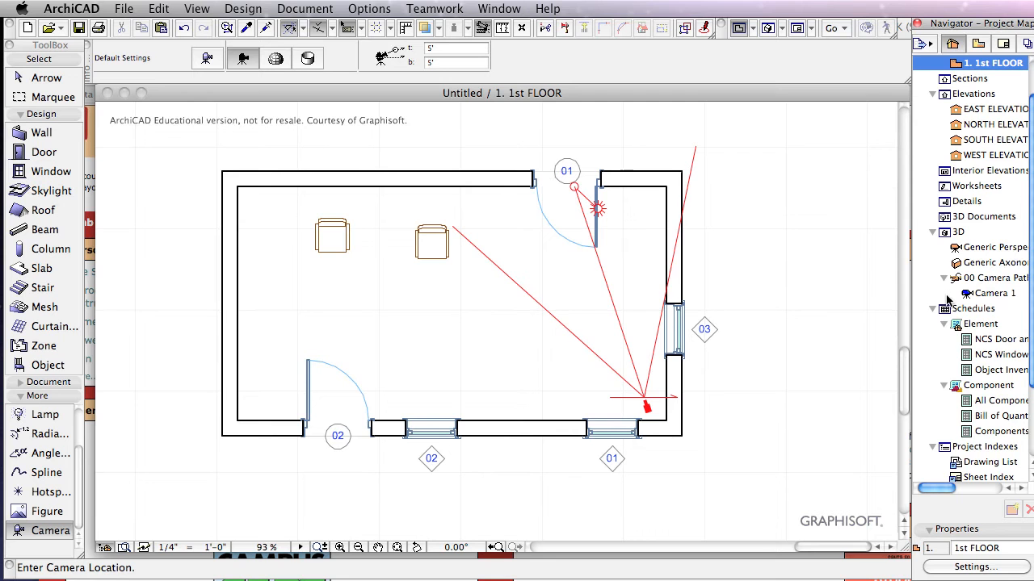
double_click(993, 294)
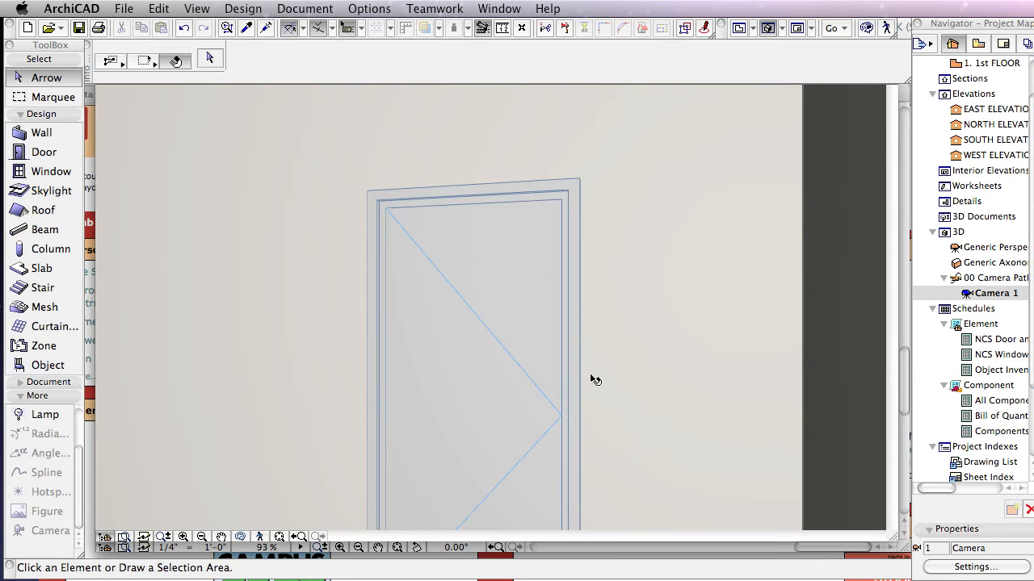
Step: Open the settings of the door in the camera view and examine its D1 Entrance USA Settings pages, from Opening through Parameters for Listing
left_click(506, 313)
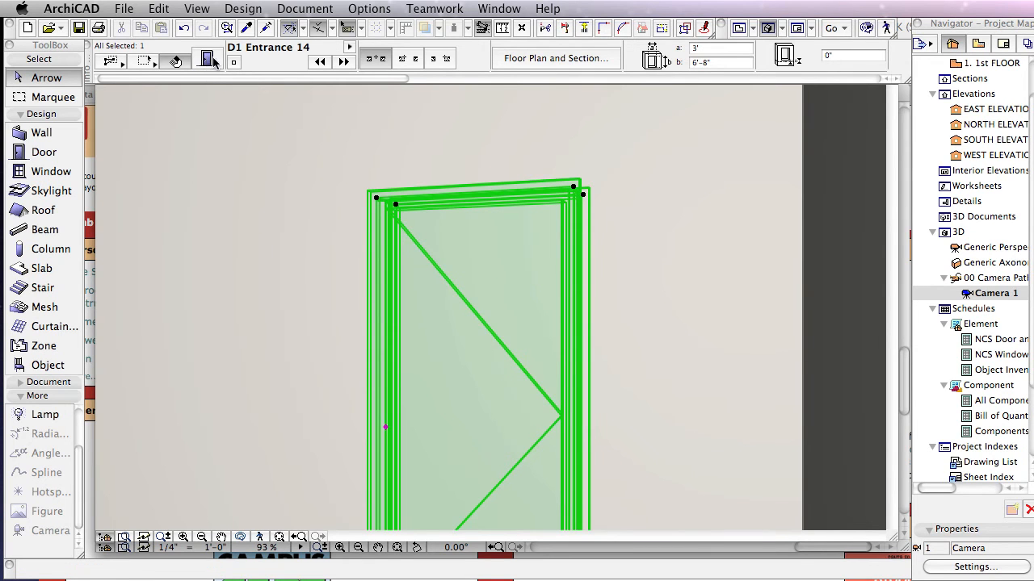
left_click(208, 60)
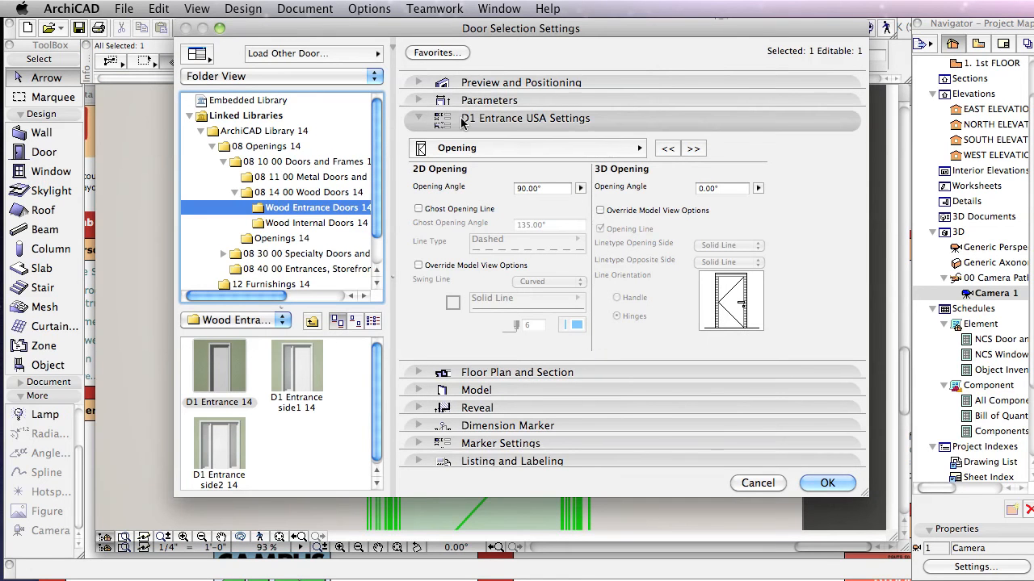
left_click(694, 150)
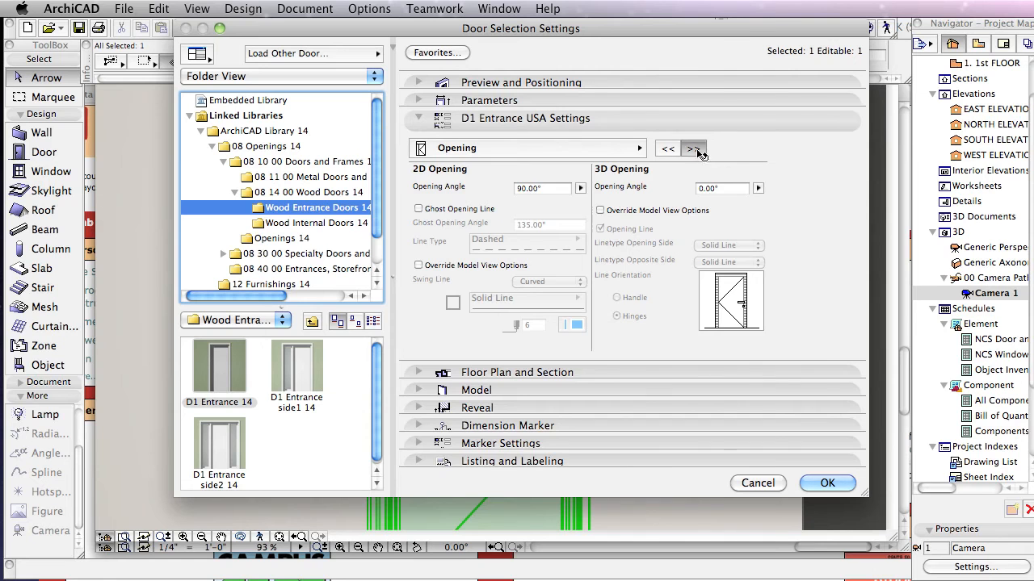
left_click(694, 150)
left_click(694, 149)
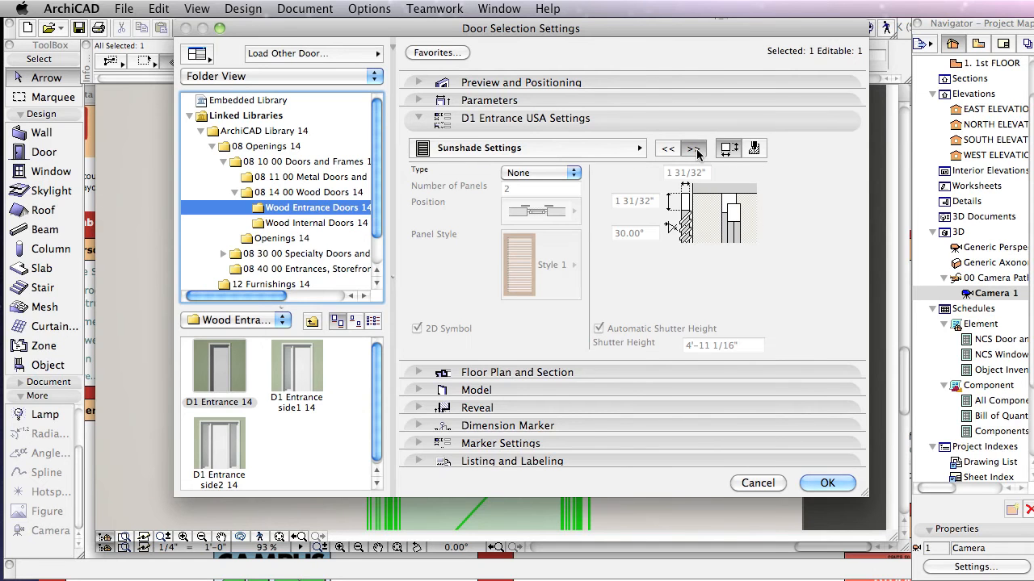
left_click(694, 149)
left_click(693, 150)
left_click(693, 150)
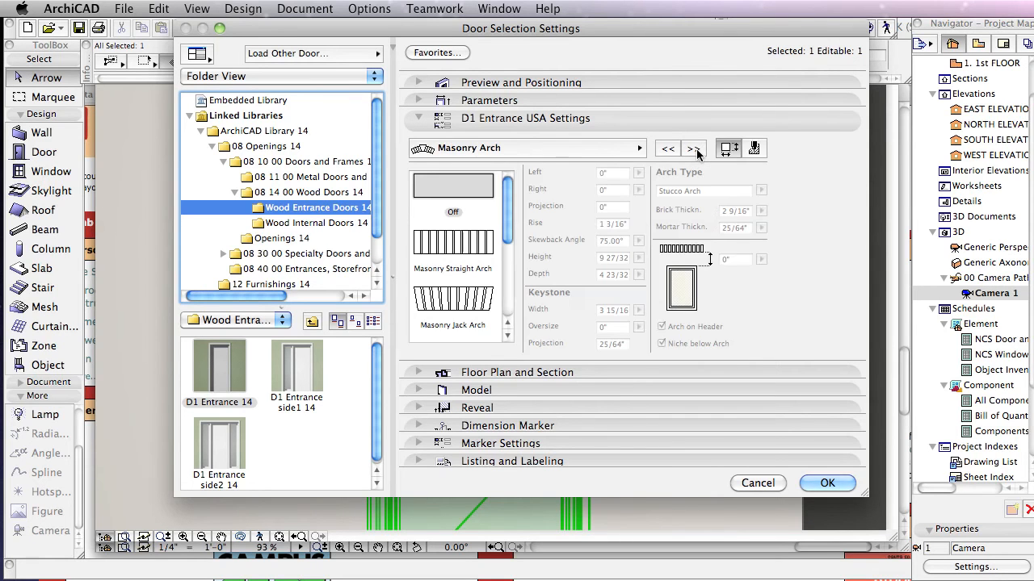
left_click(694, 149)
left_click(693, 149)
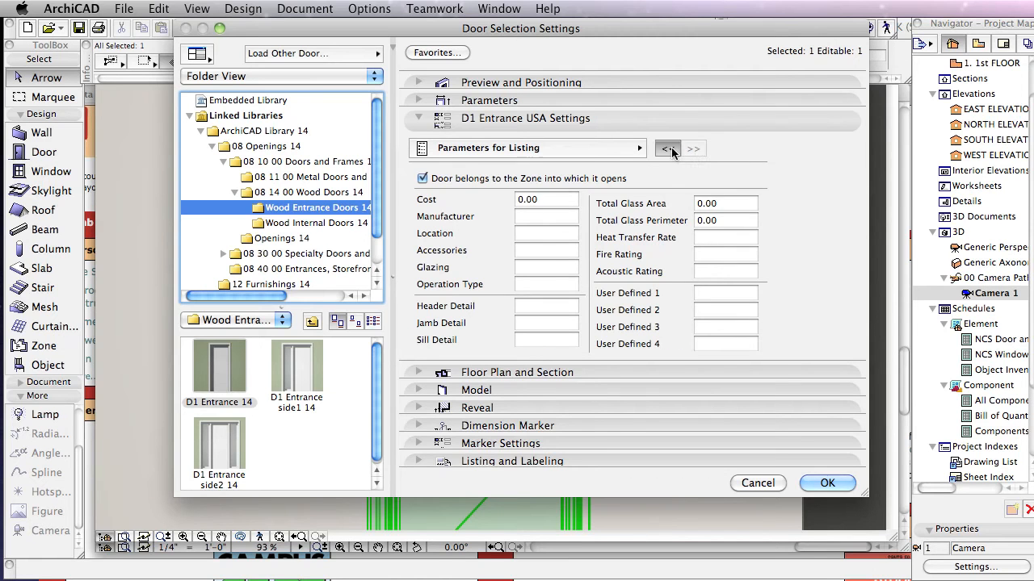
left_click(669, 149)
left_click(669, 149)
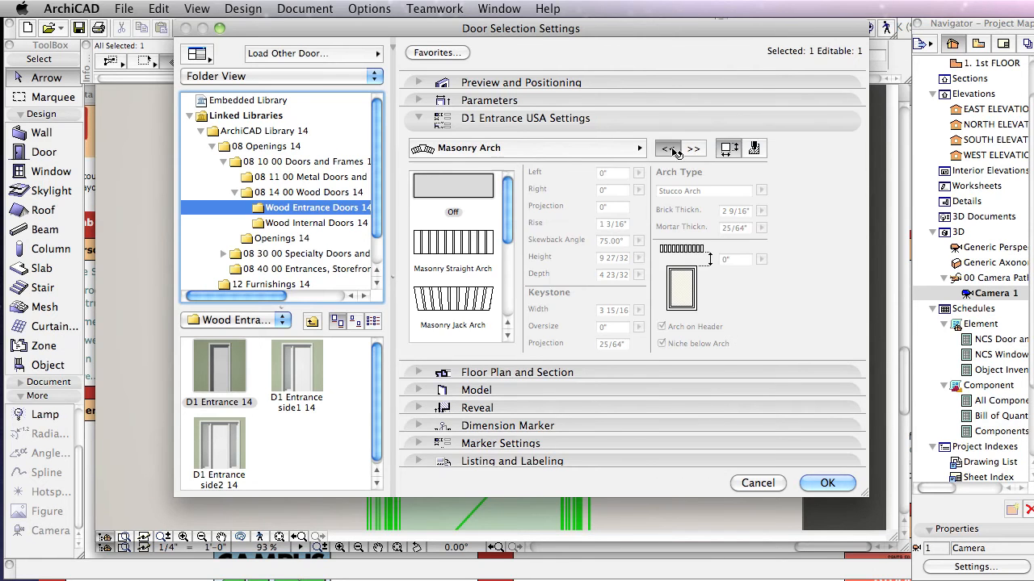
left_click(670, 148)
left_click(670, 149)
left_click(670, 149)
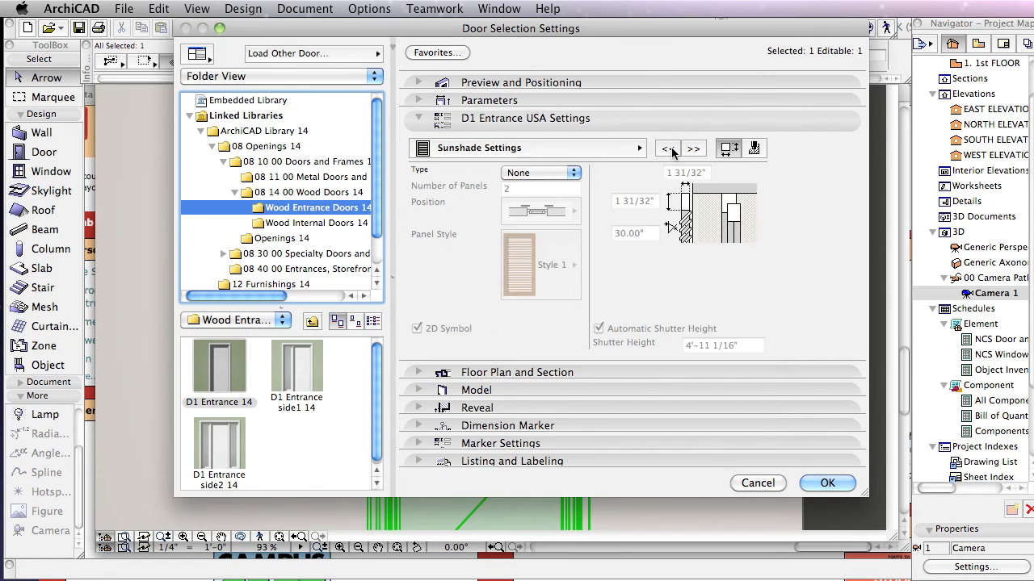
left_click(670, 149)
left_click(669, 149)
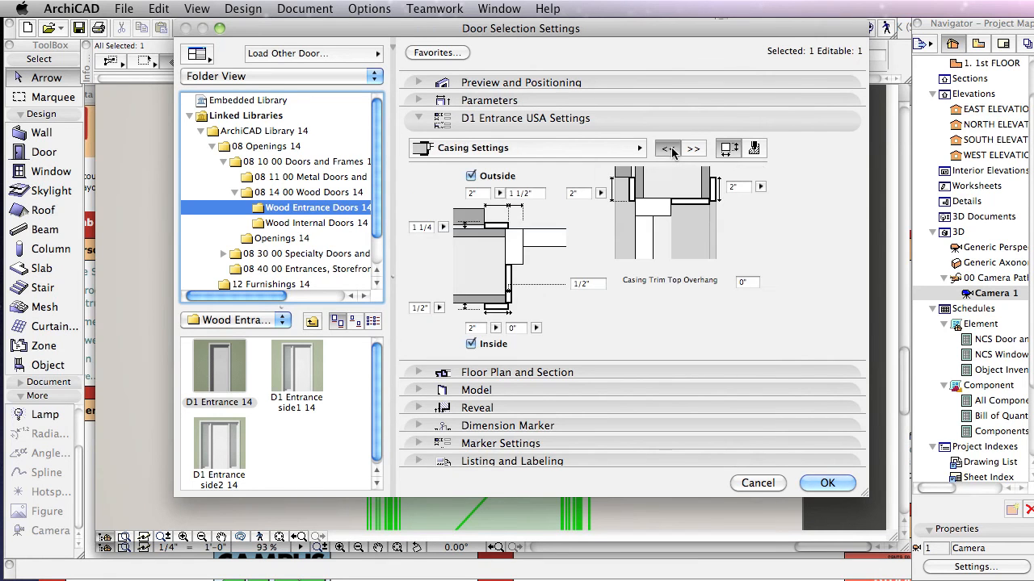
left_click(669, 149)
left_click(670, 148)
left_click(692, 150)
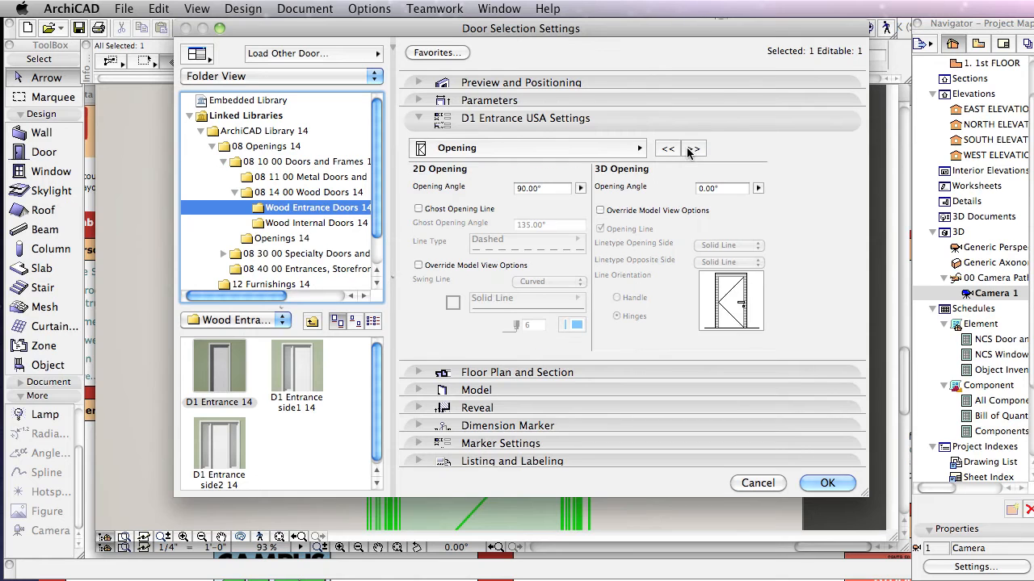
Step: Set the door's 3D opening angle to 90° and apply the settings
left_click(723, 188)
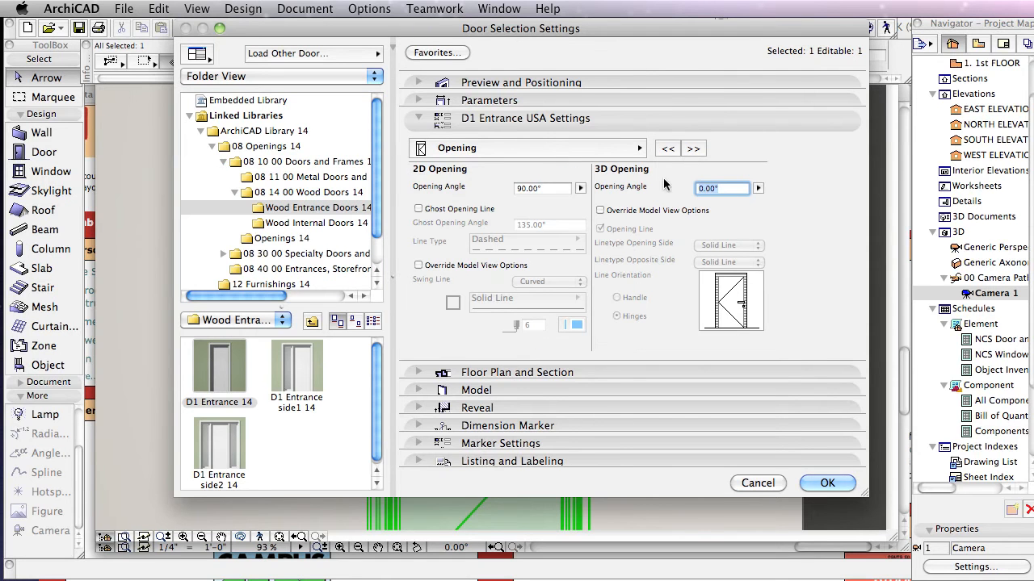
type("90")
left_click(832, 486)
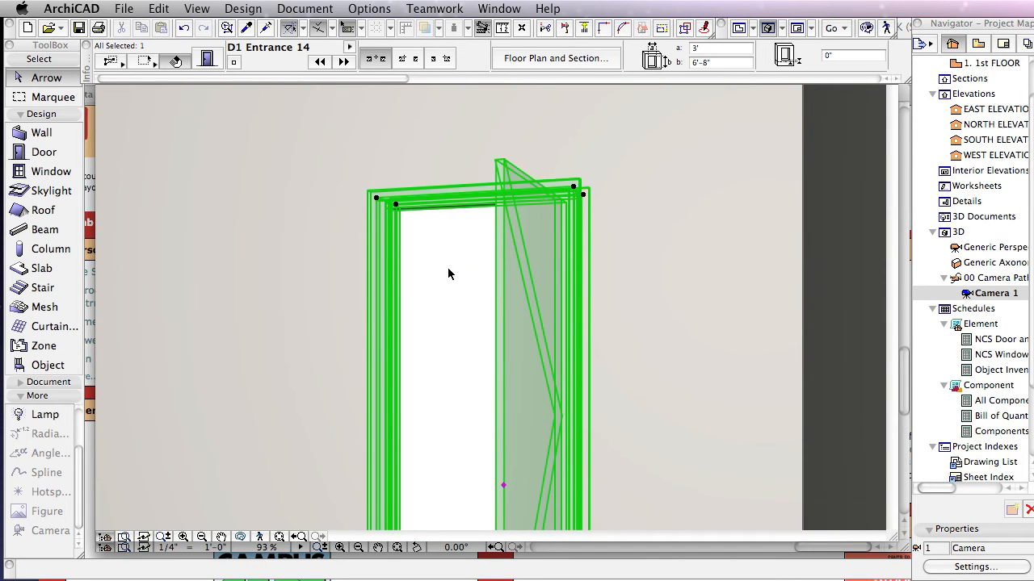
Step: On the floor plan, place a second camera in the south-east corner with target height 0', aimed at the western chair, and open its 3D view
key("F2")
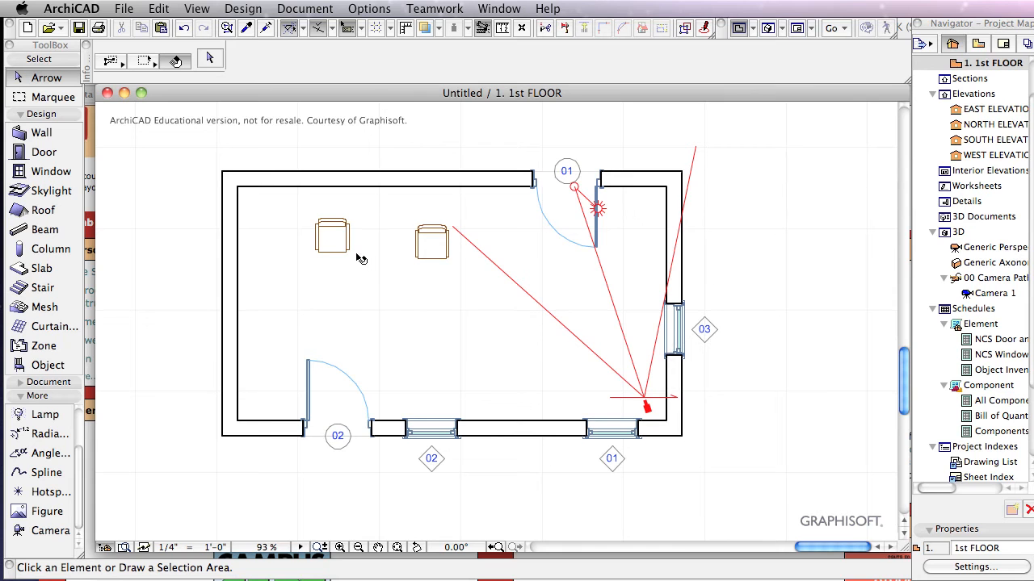
left_click(36, 530)
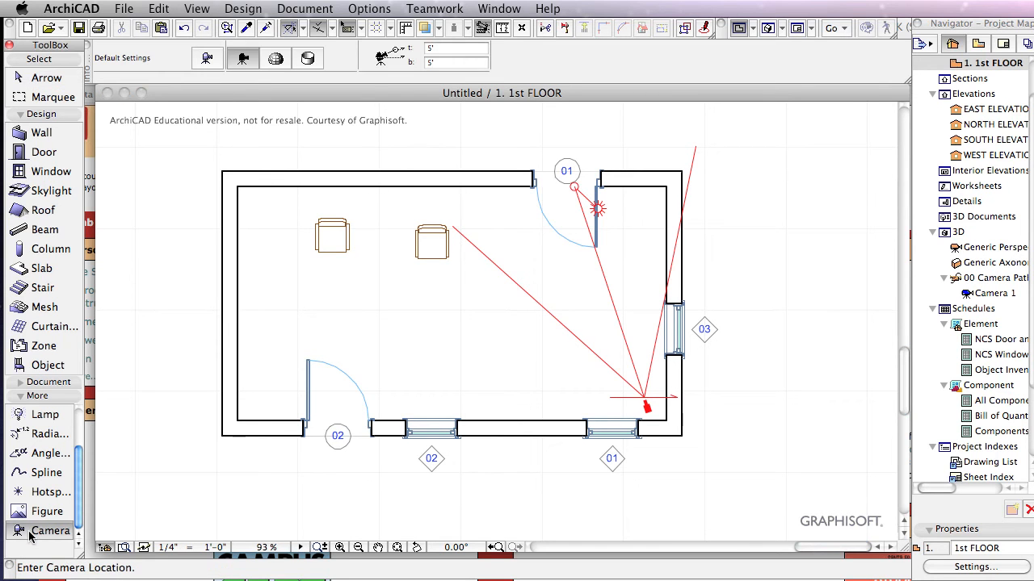
left_click(446, 48)
left_click_drag(447, 50, 412, 47)
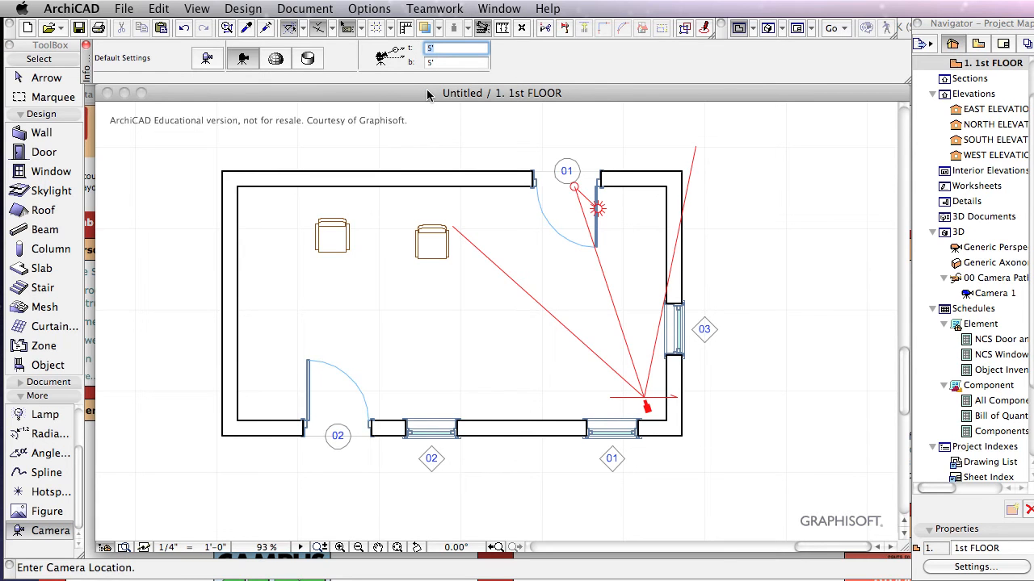
type("0'")
left_click(652, 409)
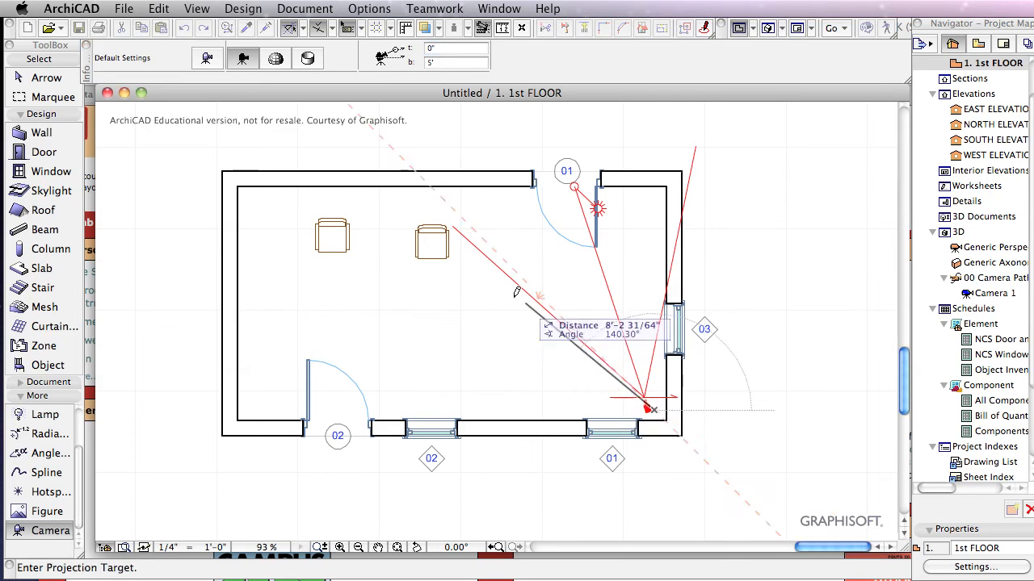
left_click(350, 251)
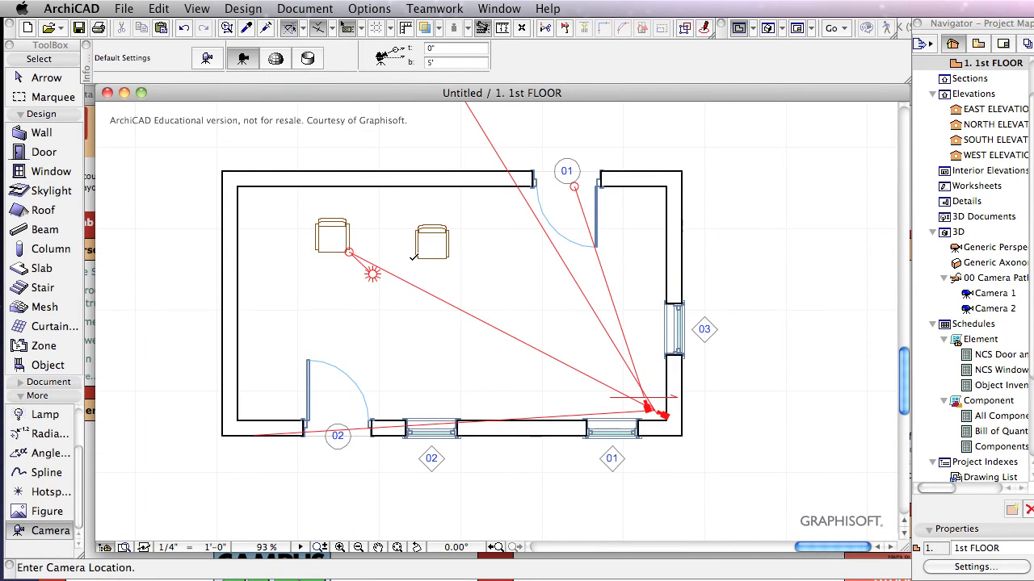
double_click(994, 310)
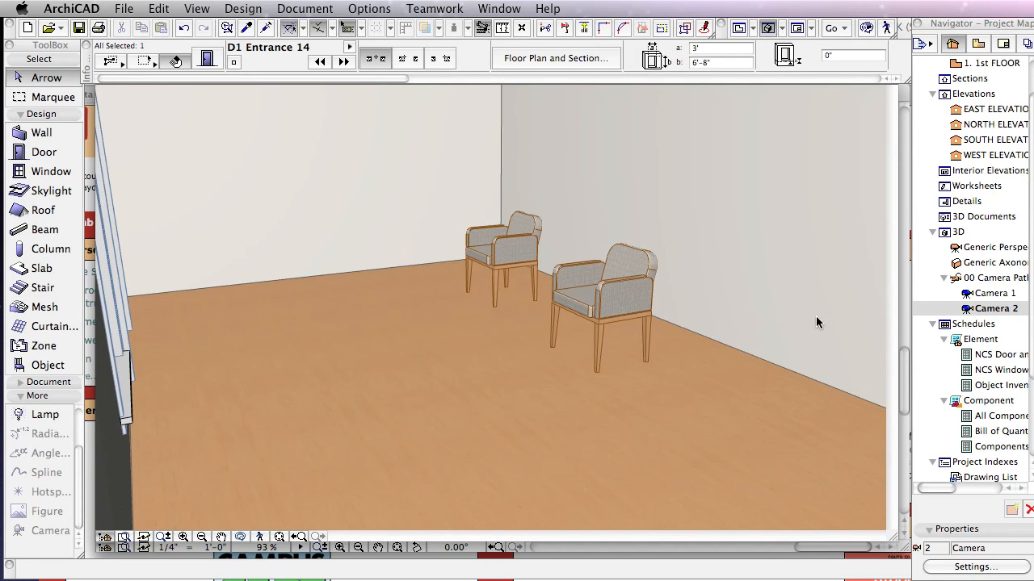
Step: Return to the floor plan and check the height of the north exterior wall
key("F2")
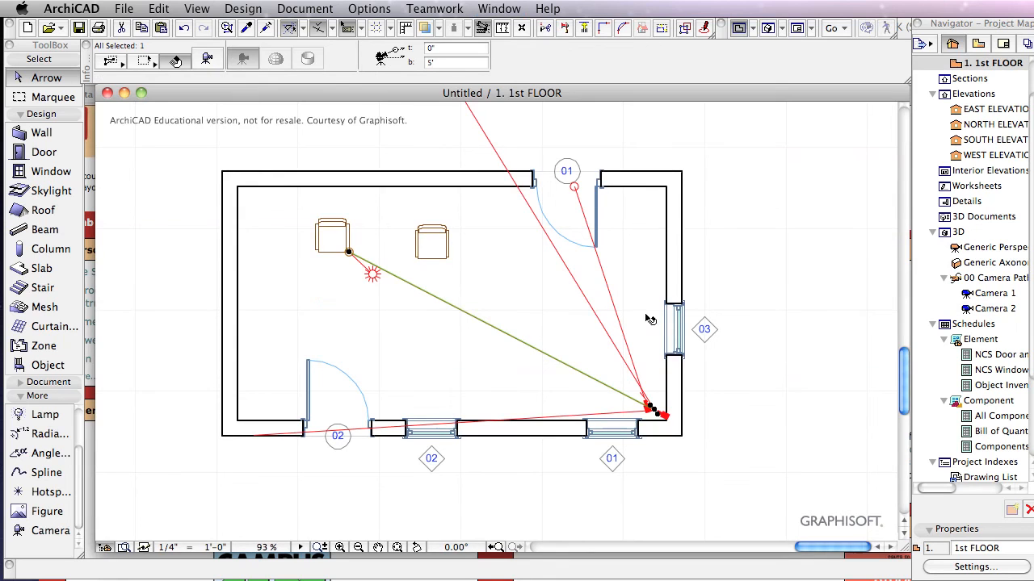
left_click(44, 532)
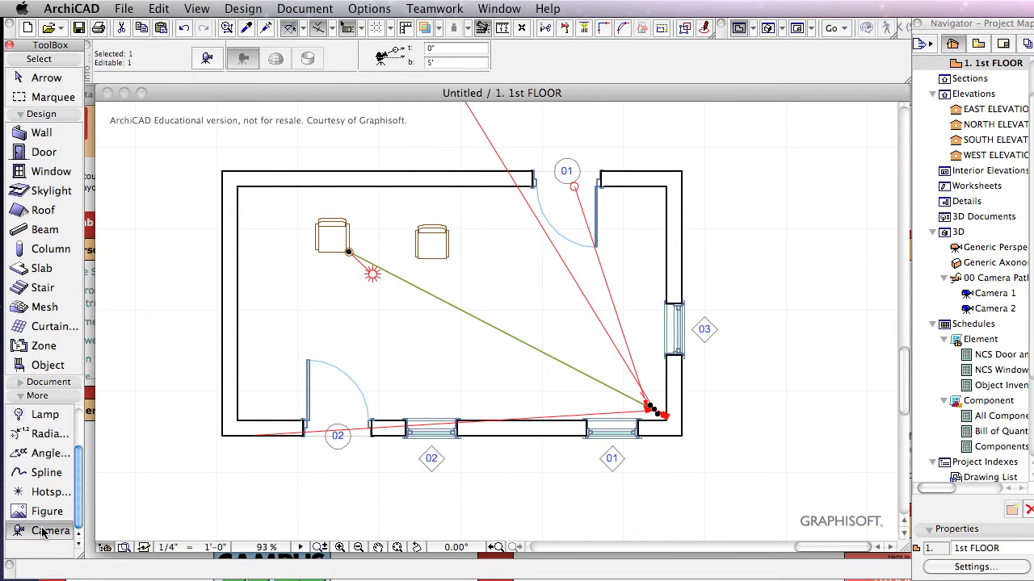
left_click(569, 373)
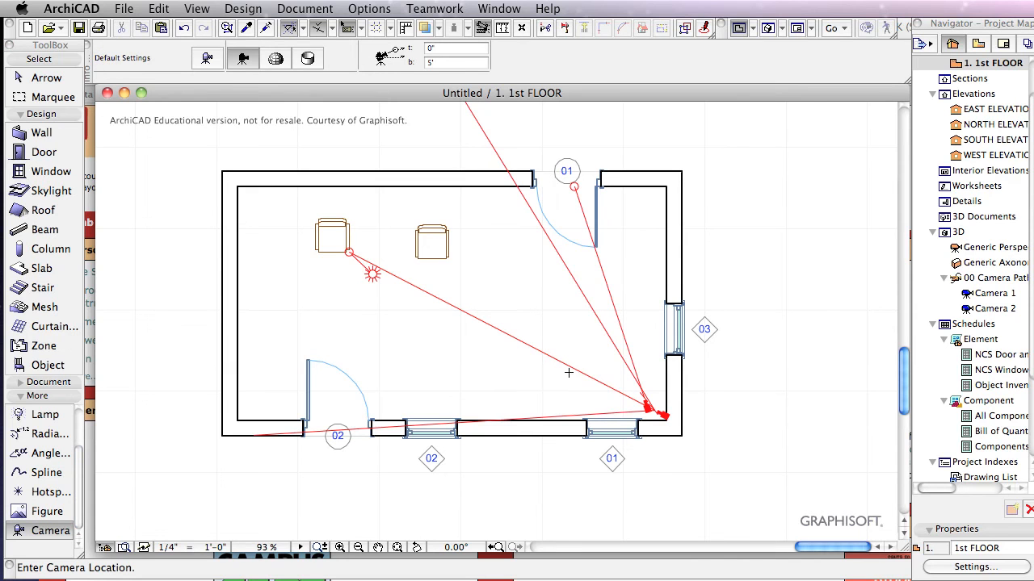
left_click(475, 48)
left_click(40, 78)
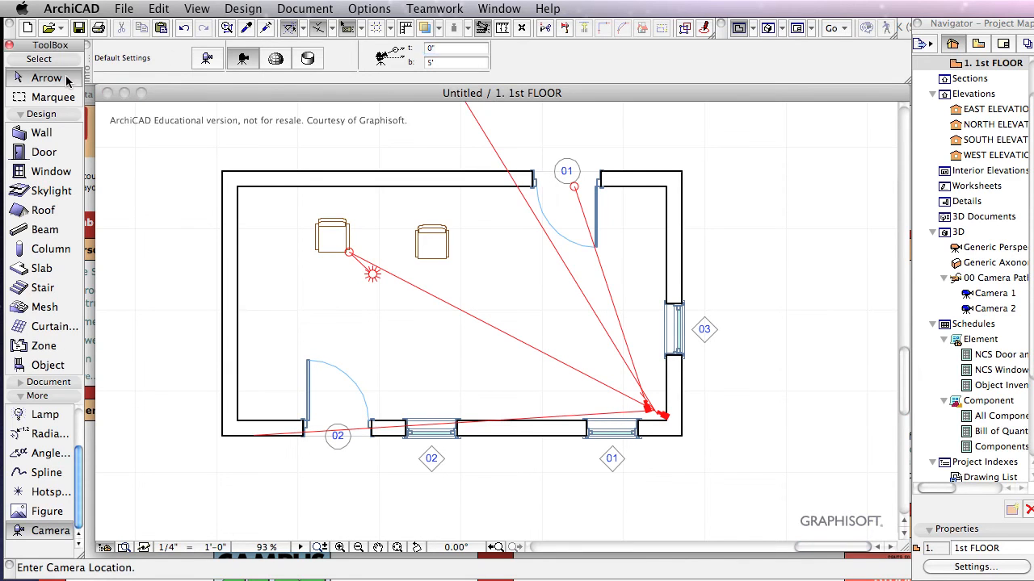
left_click(293, 172)
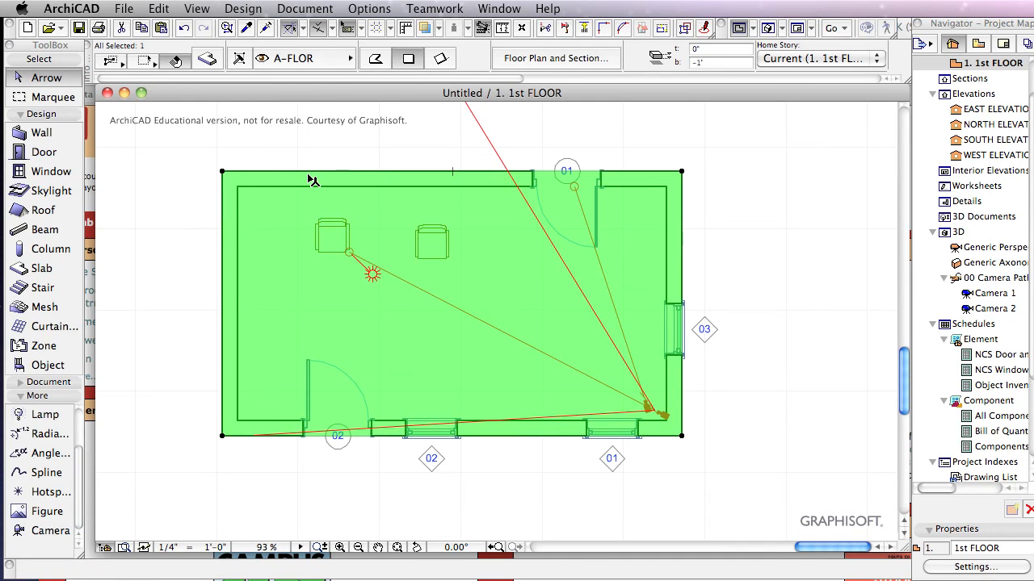
left_click(309, 184)
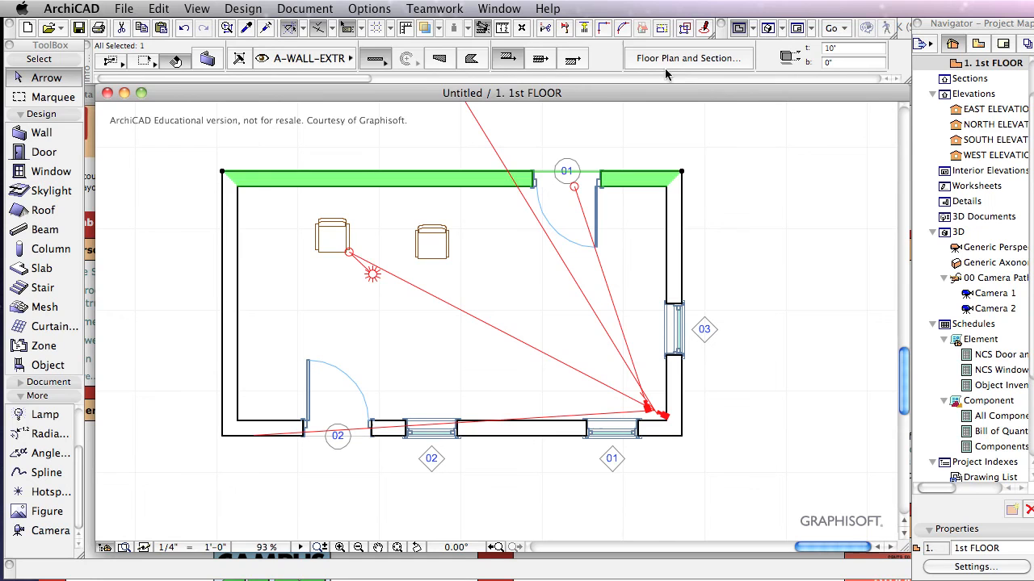
left_click(422, 116)
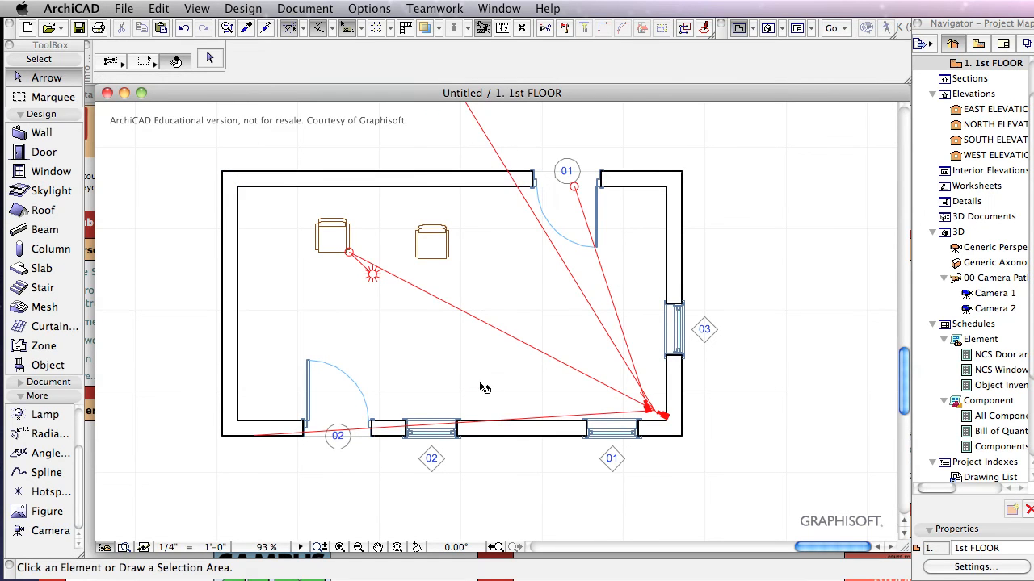
Step: Place a third camera just inside the south wall, between windows 01 and 02, with target height 10', aimed at the room's north-west inside corner
left_click(51, 531)
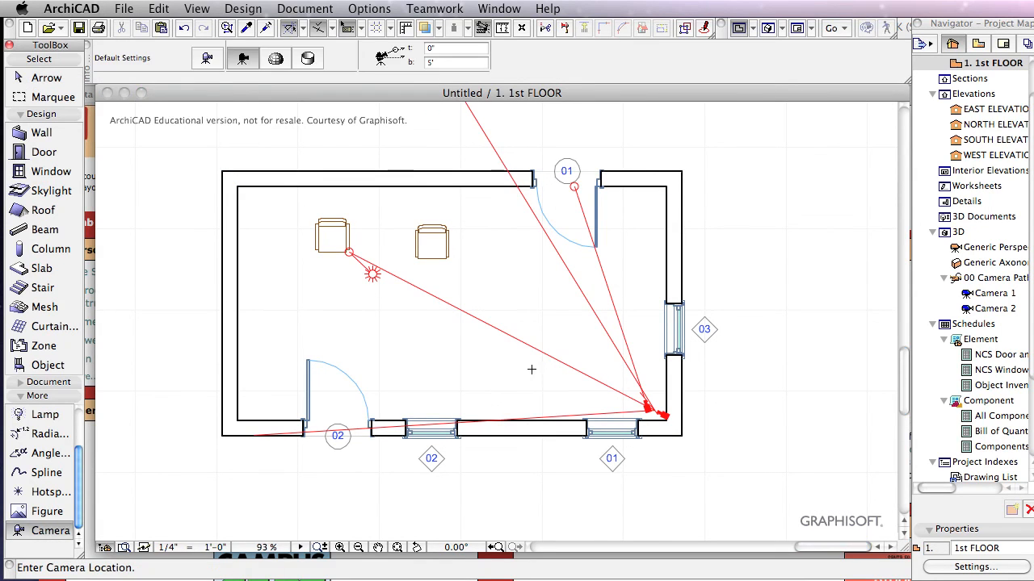
left_click(540, 405)
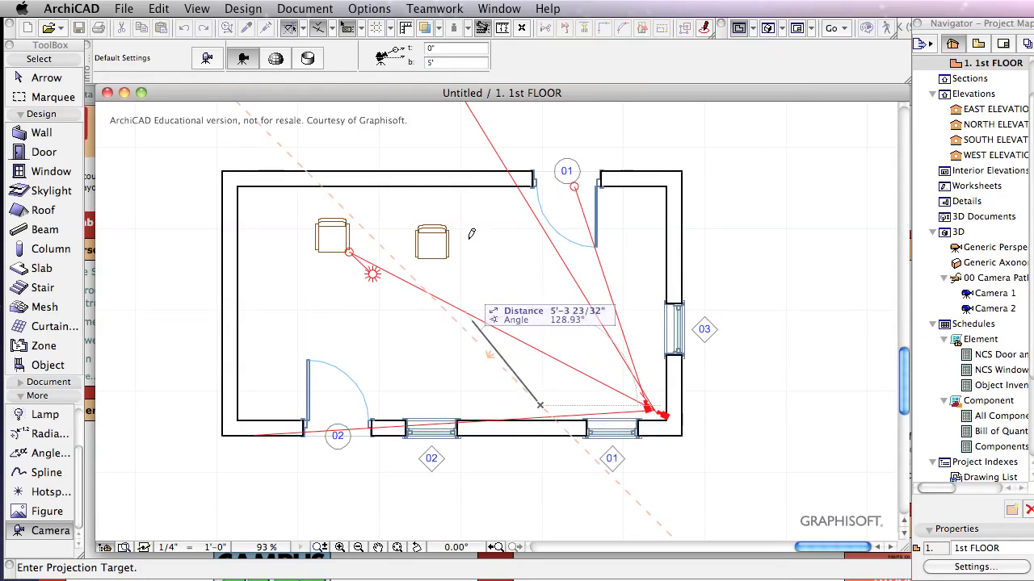
left_click(451, 49)
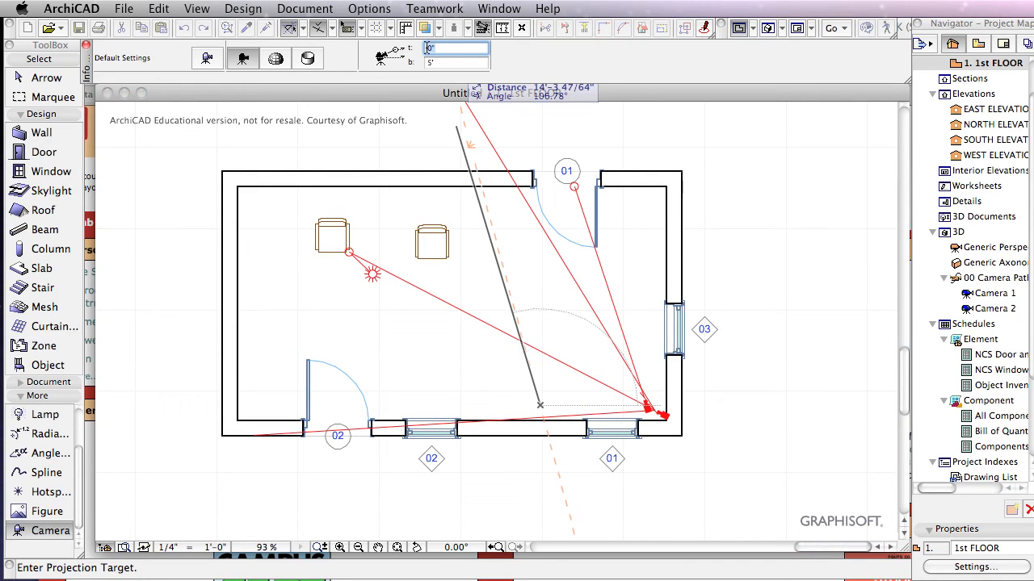
type("10")
key("Return")
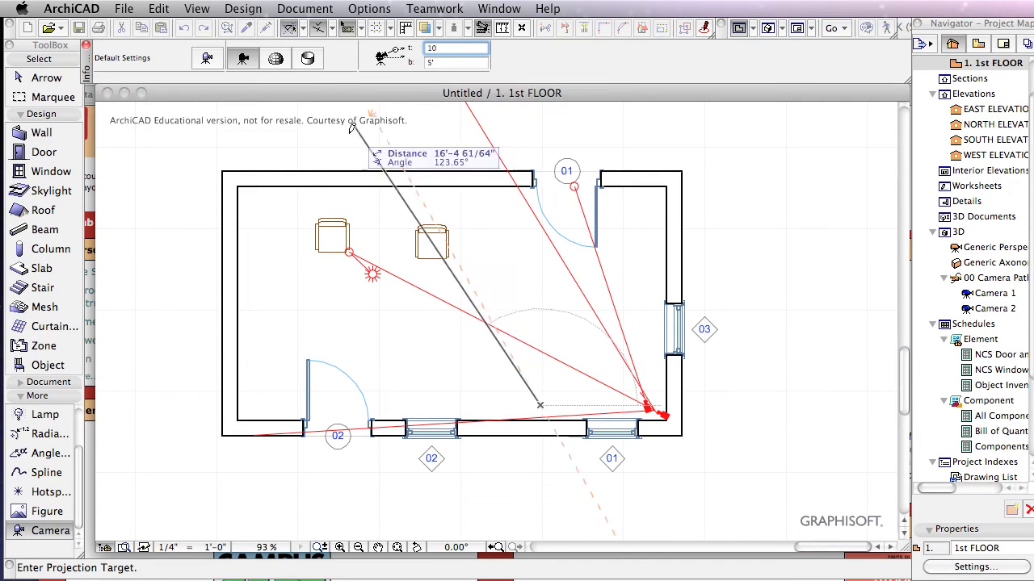
left_click(239, 186)
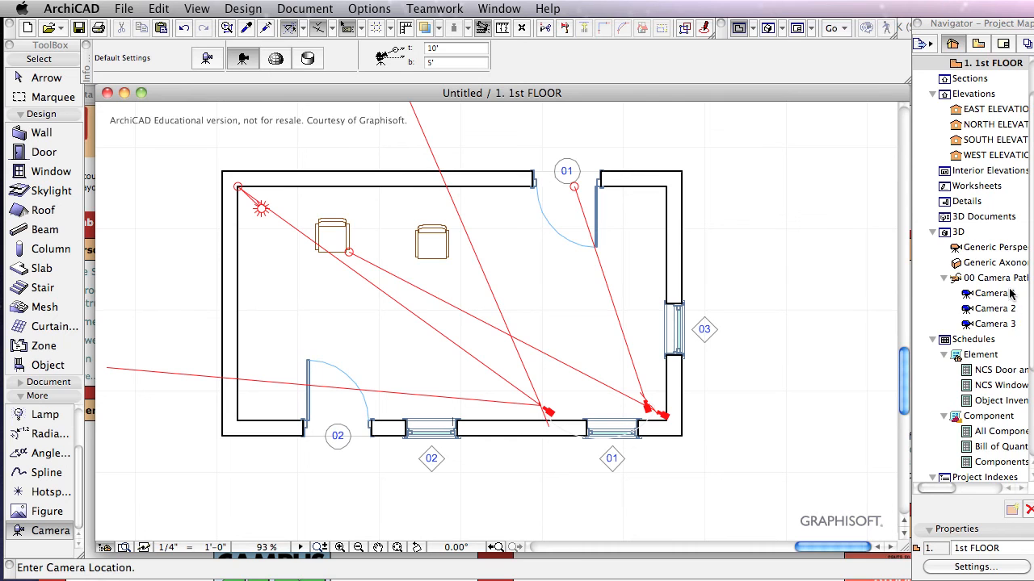
Step: Open the 3D view of Camera 3 and examine the upper end of the wall corner it is aimed at
double_click(989, 325)
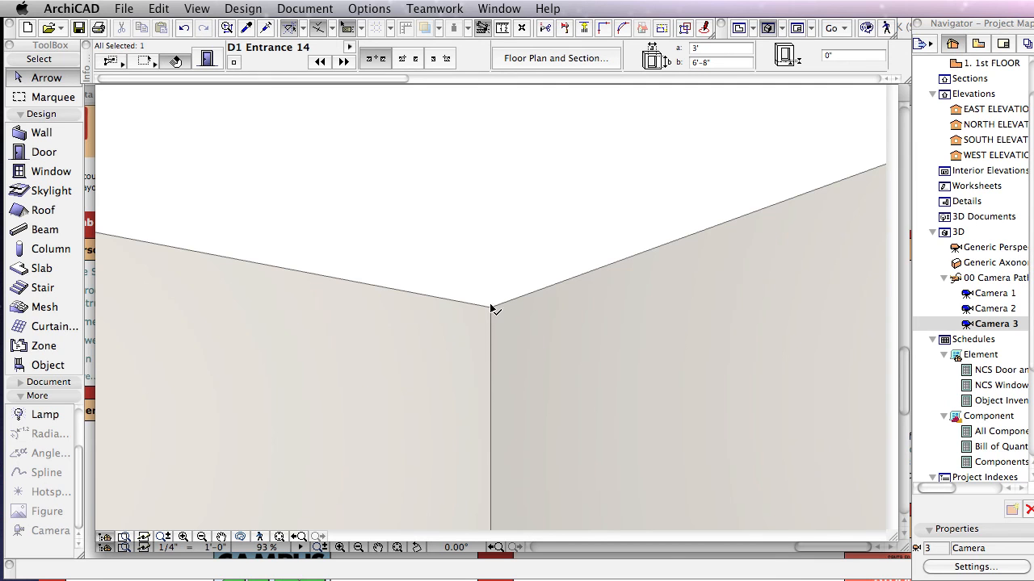
left_click_drag(518, 260, 519, 284)
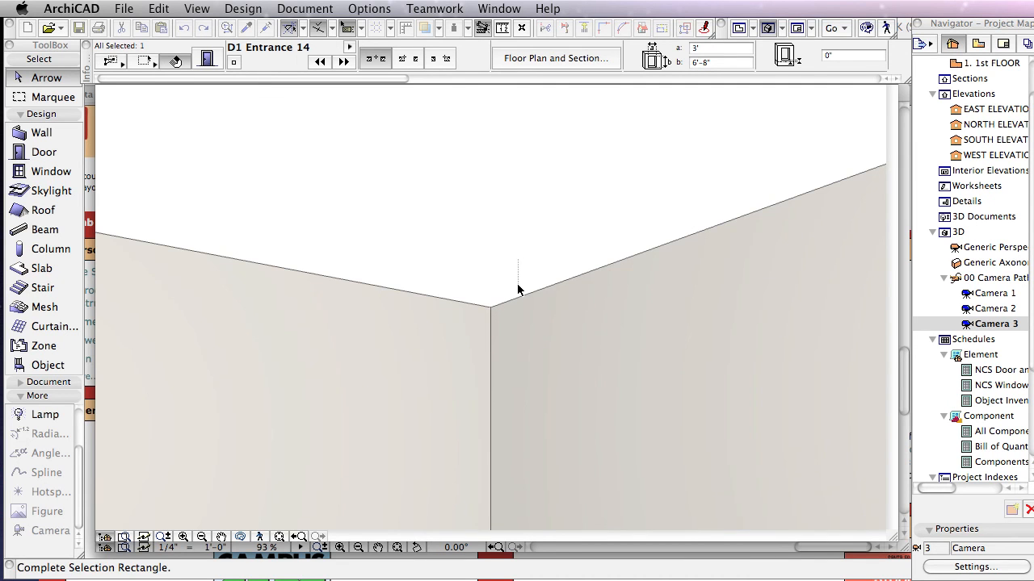
left_click(533, 256)
middle_click_drag(525, 246, 578, 307, "shift")
Step: Return to the 1st floor plan and deselect the third camera
key("F2")
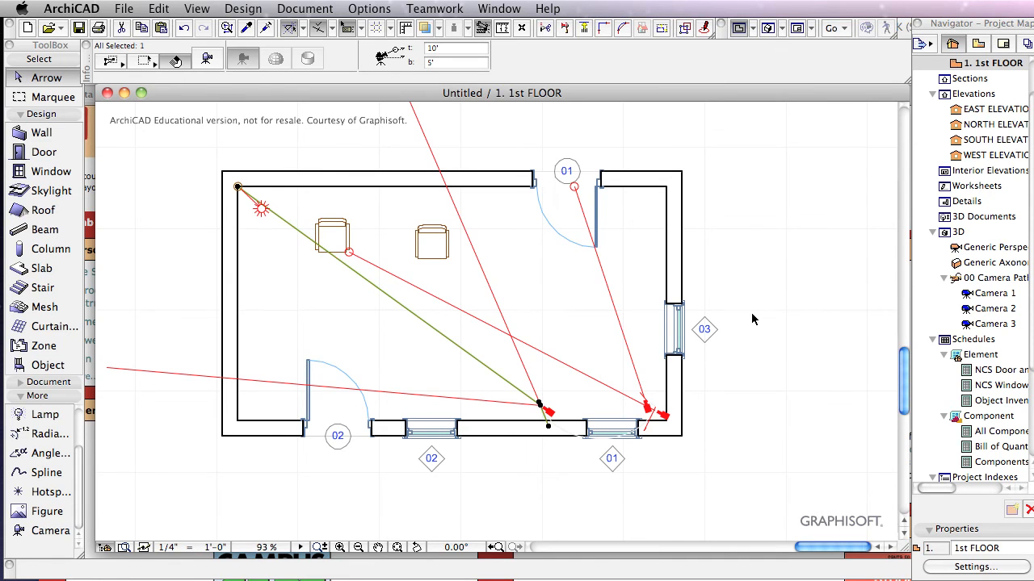
key("Escape")
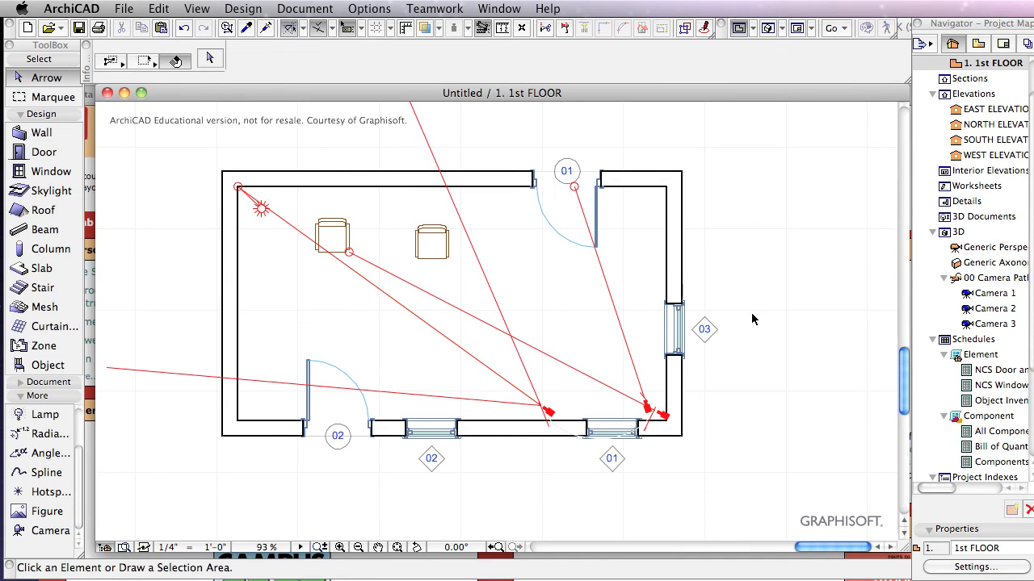
key("alt+F2")
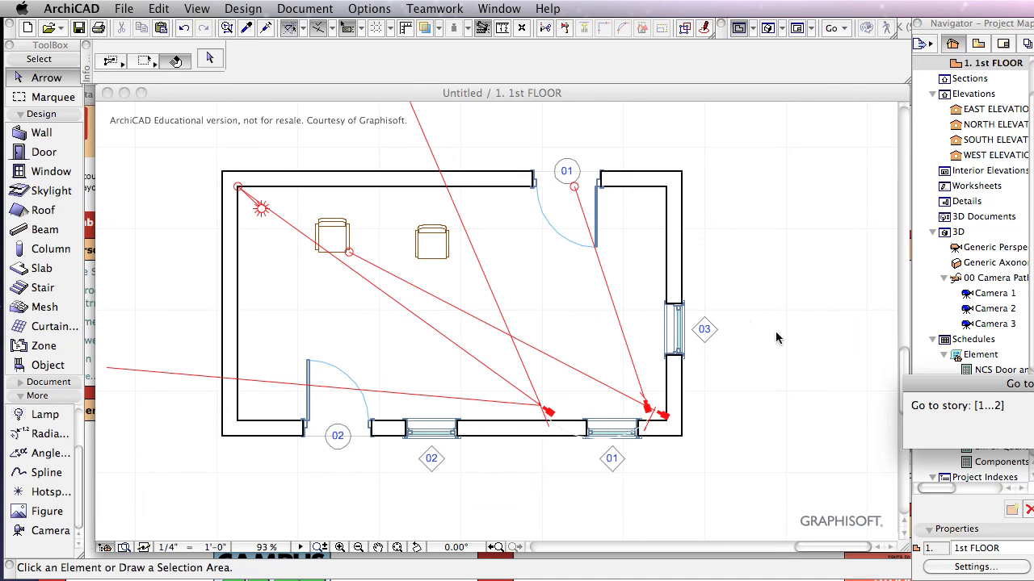
key("Escape")
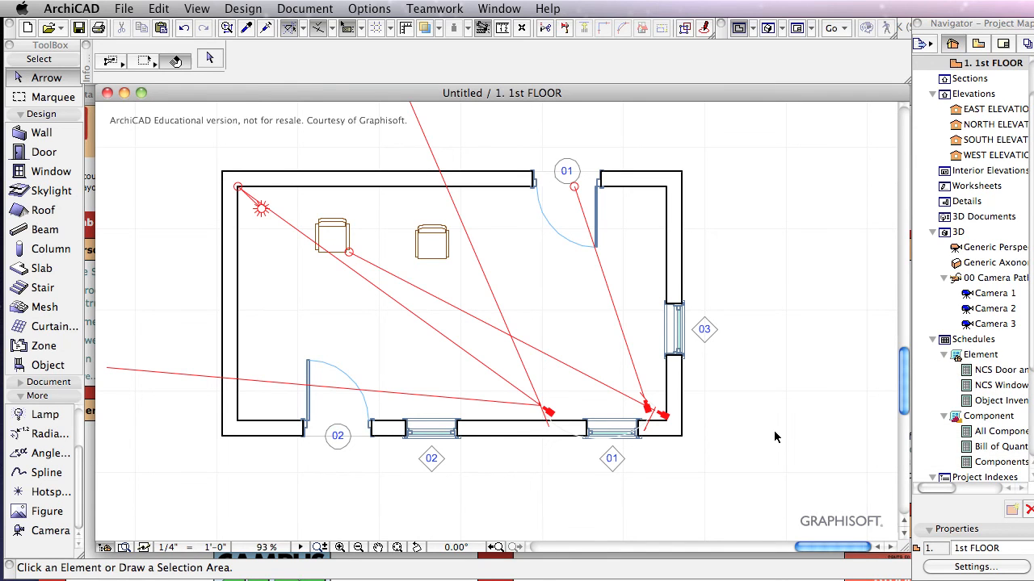